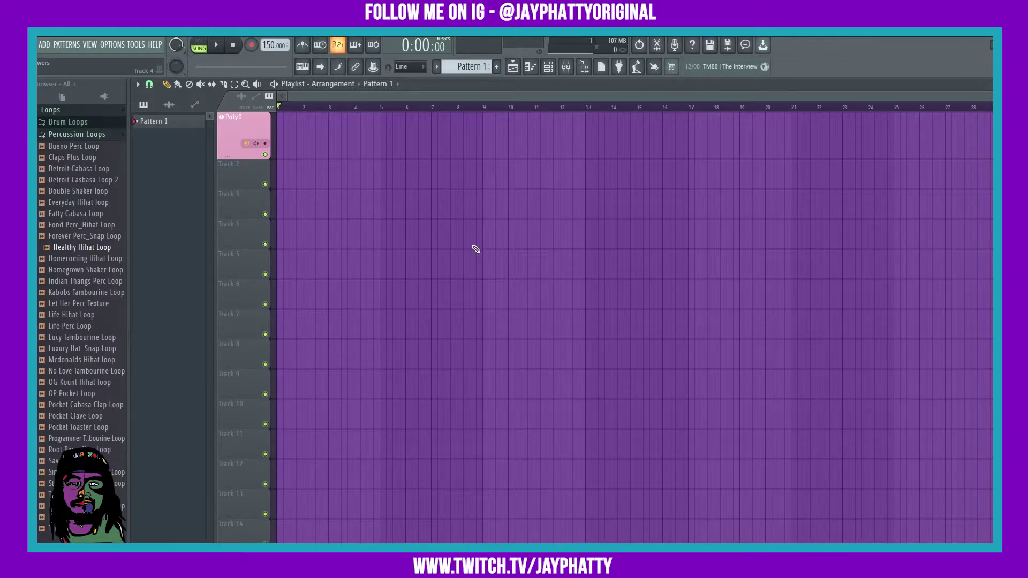
Add a 3x Osc channel to the channel rack and load its Default preset.
click(530, 66)
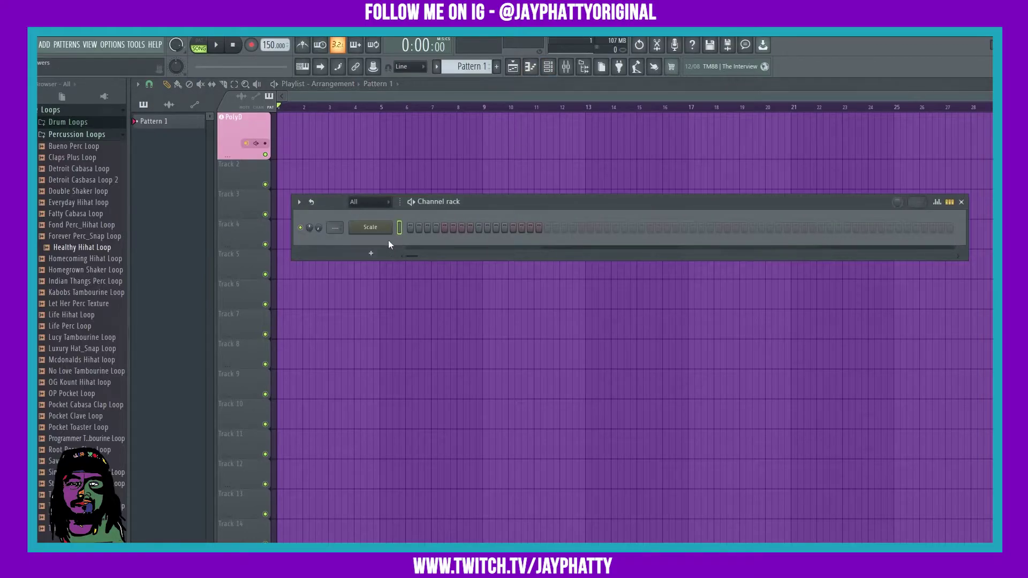
click(351, 252)
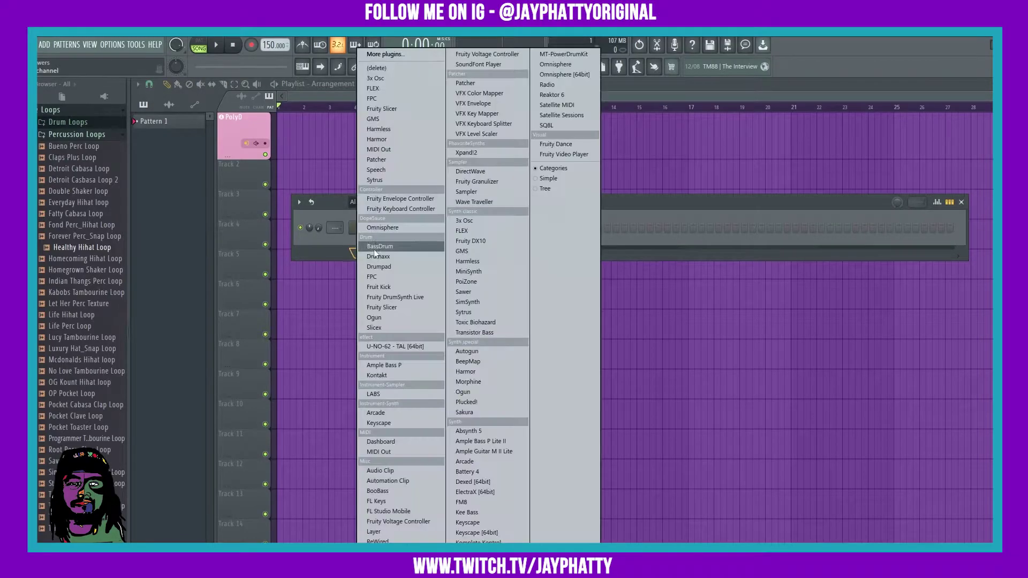
click(381, 78)
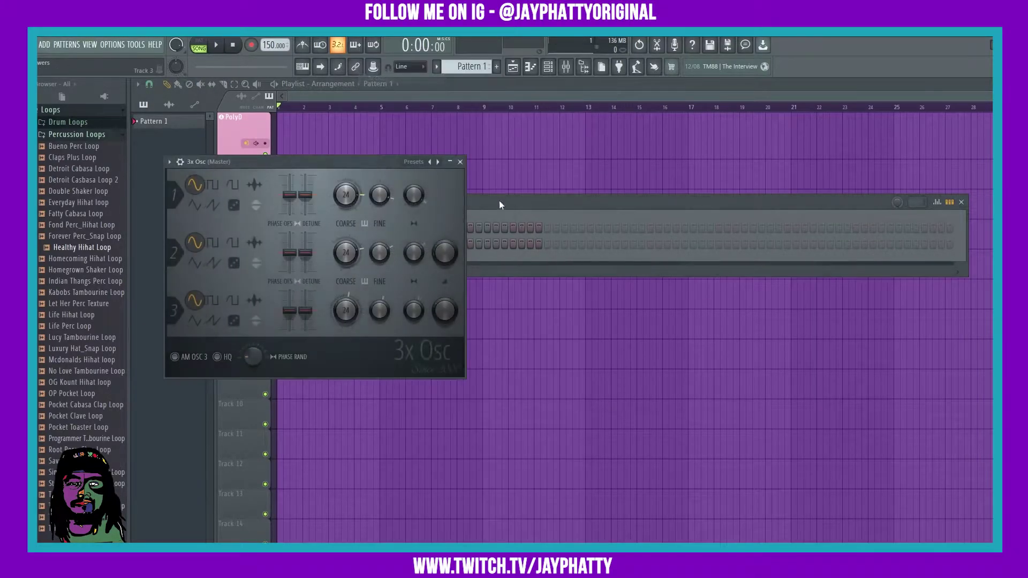
drag(304, 162, 504, 175)
click(369, 175)
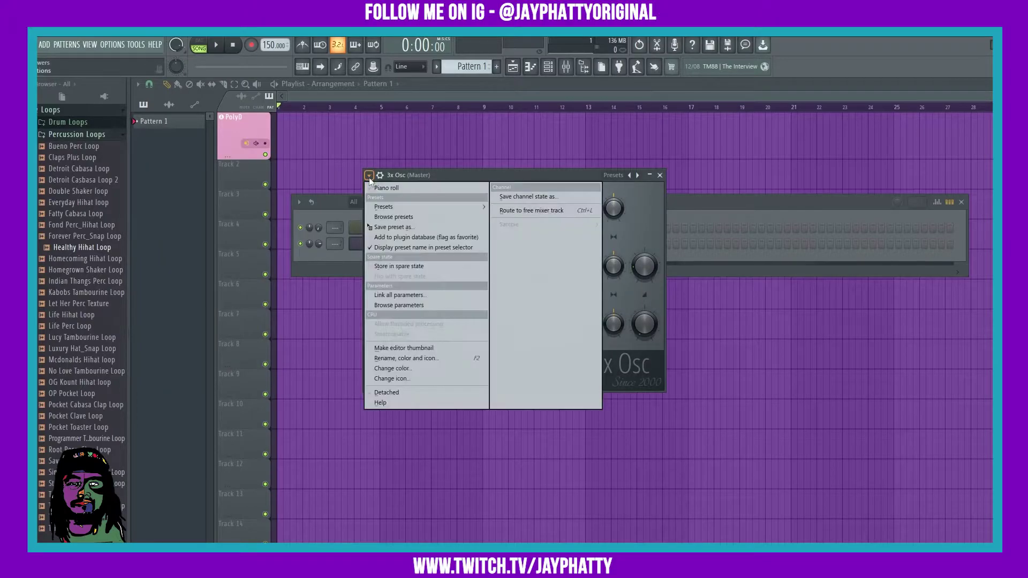
mouse_move(458, 207)
click(515, 207)
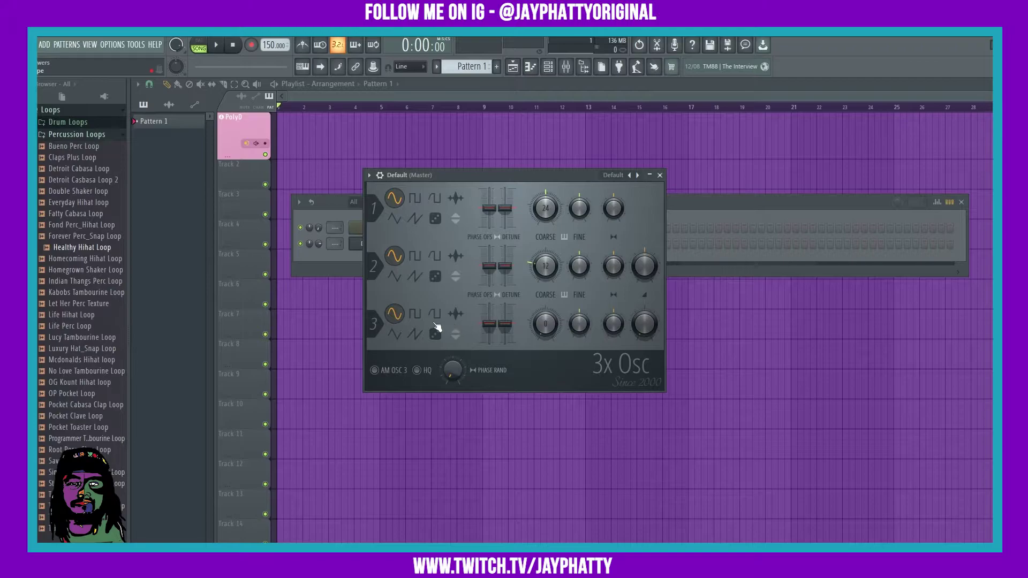
Set oscillator 2 to noise and shape the volume envelope with zero attack, hold, sustain and release, leaving only a short decay.
click(436, 277)
click(380, 177)
click(424, 195)
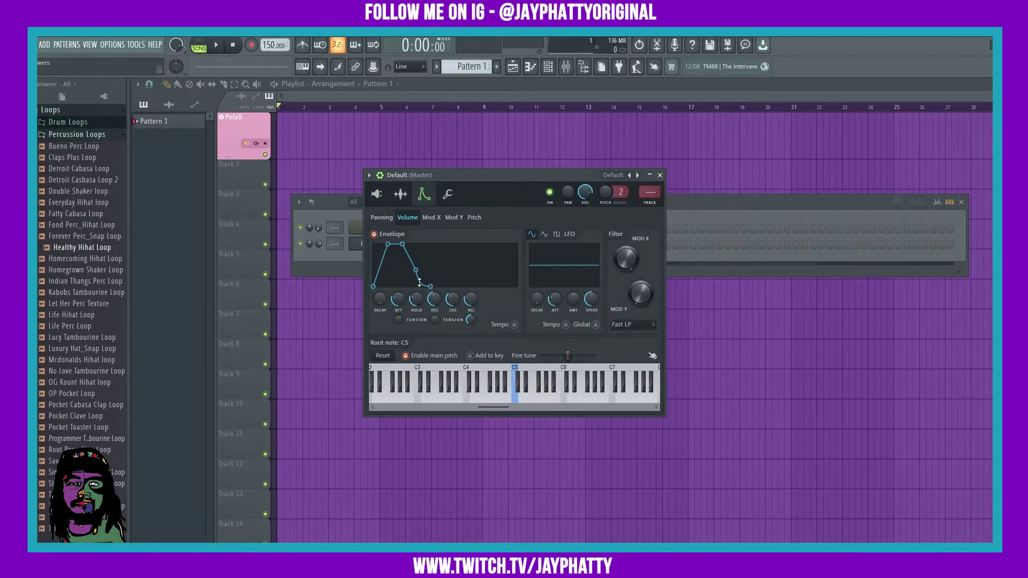
scroll(417, 301, down, 5)
scroll(434, 301, down, 5)
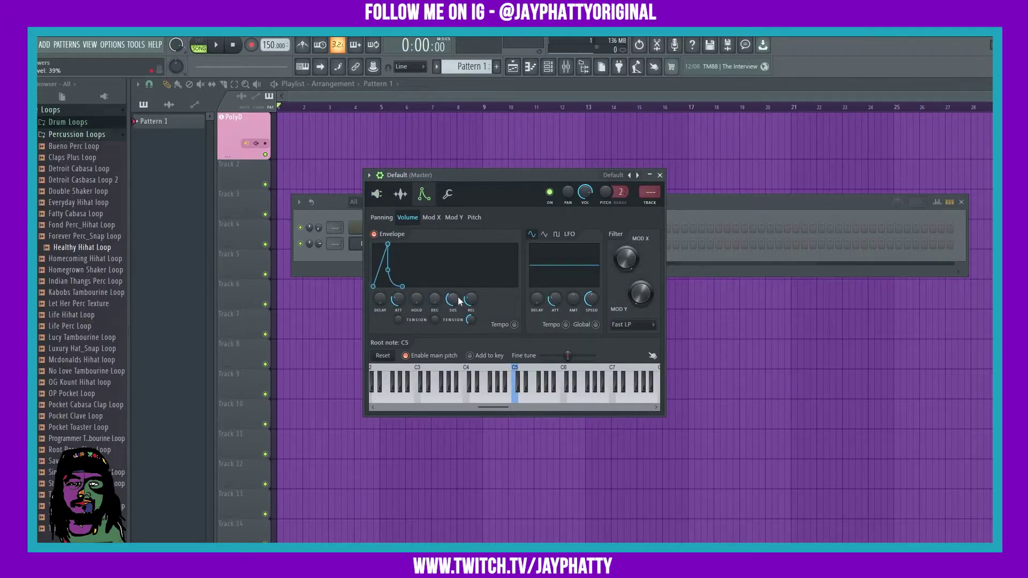
scroll(453, 301, down, 5)
scroll(471, 300, down, 5)
scroll(398, 298, down, 5)
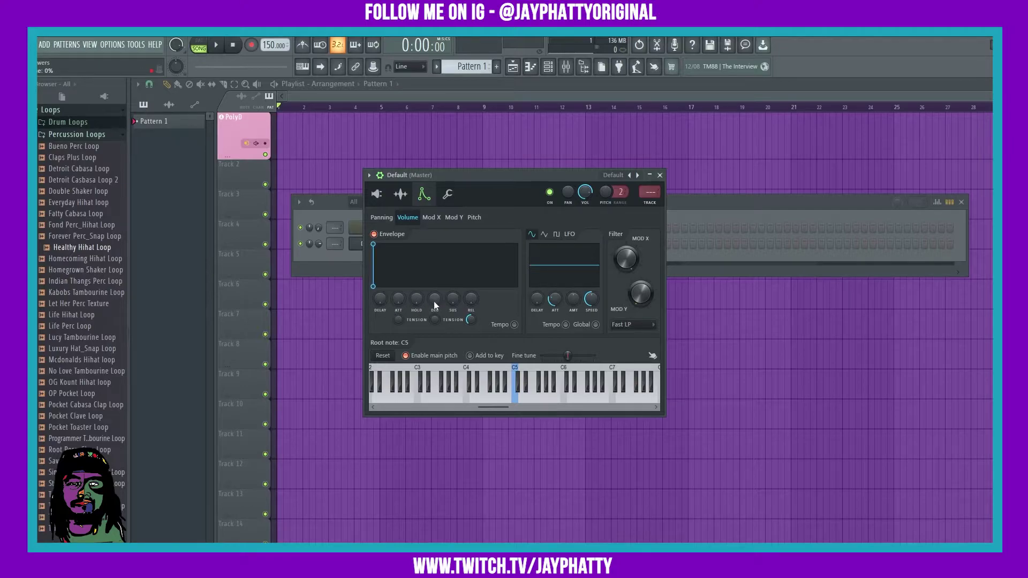
scroll(434, 298, up, 3)
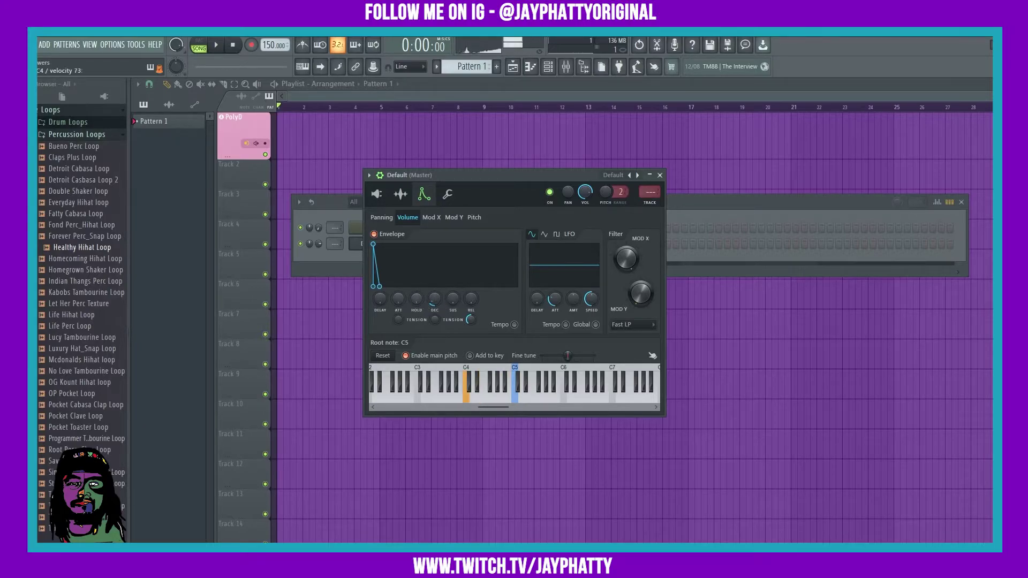
Enable the pitch envelope at 100% amount, with a short decay and zero attack, hold, sustain and release.
click(379, 195)
click(424, 195)
click(453, 217)
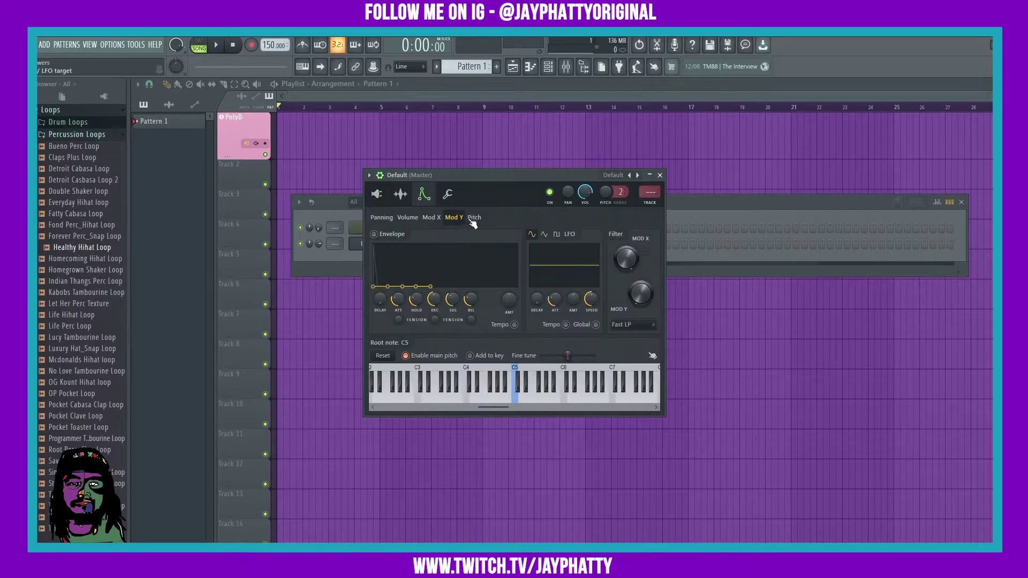
click(473, 218)
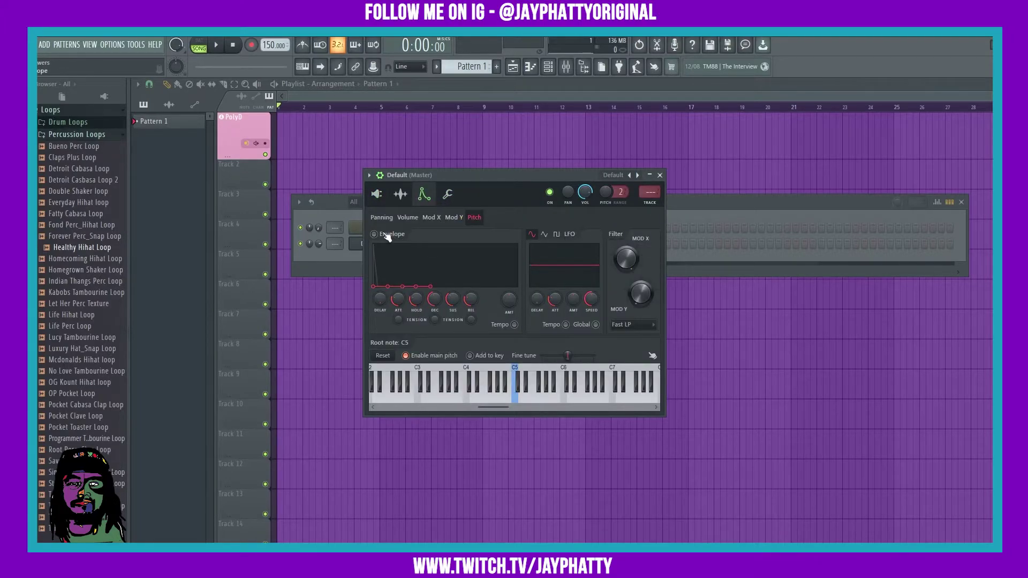
drag(508, 301, 508, 257)
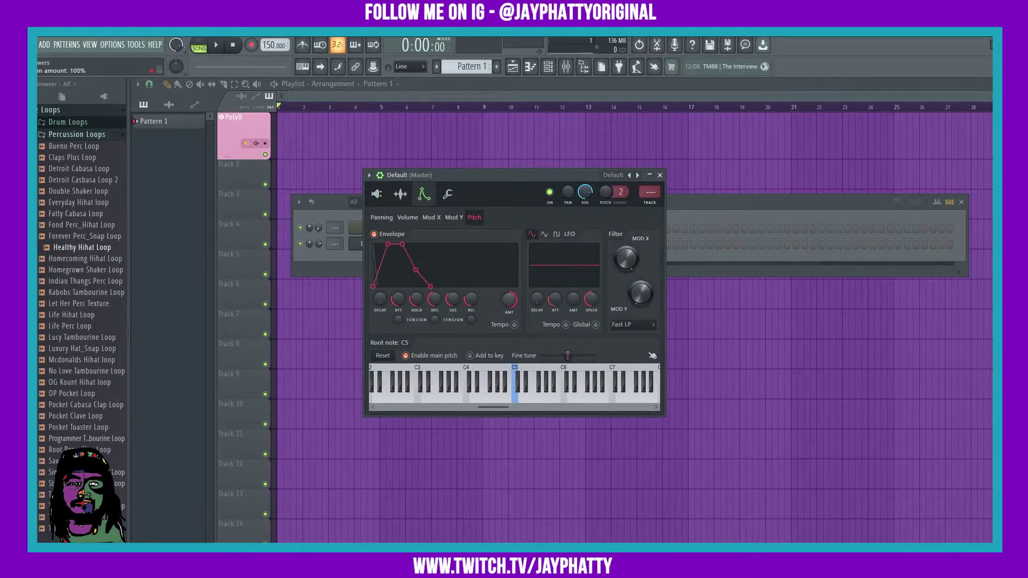
drag(400, 304, 434, 322)
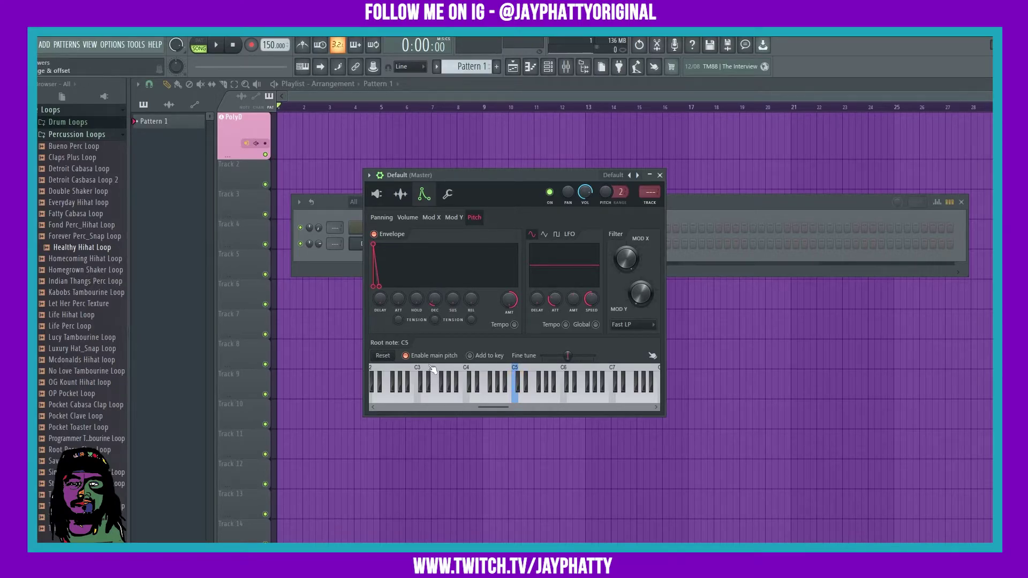
Set the 3x Osc channel's root note to C8 and audition the sound with repeated notes.
scroll(487, 384, right, 3)
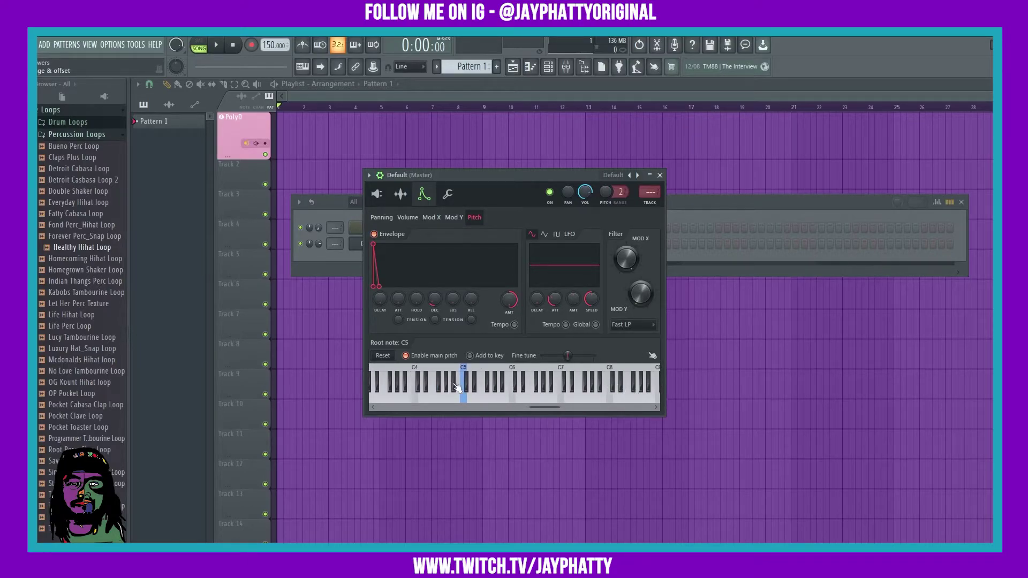
click(610, 383)
key(q)
key(q)
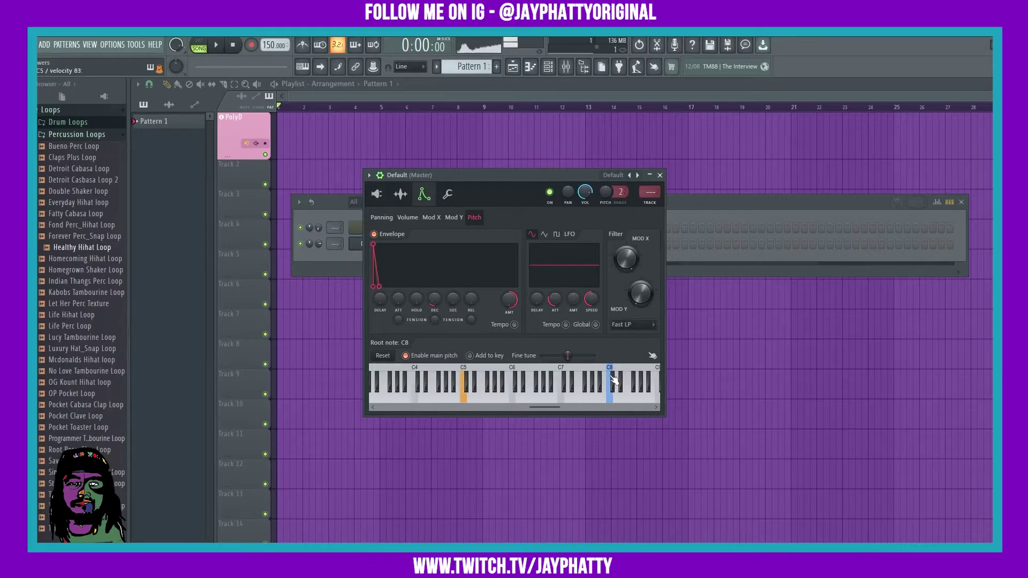
key(q)
key(q)
key(q)
key(q)
key(q)
key(q)
Route the 3x Osc channel to mixer insert 4 and load Fruity Parametric EQ 2 in its first effect slot.
scroll(645, 195, up, 3)
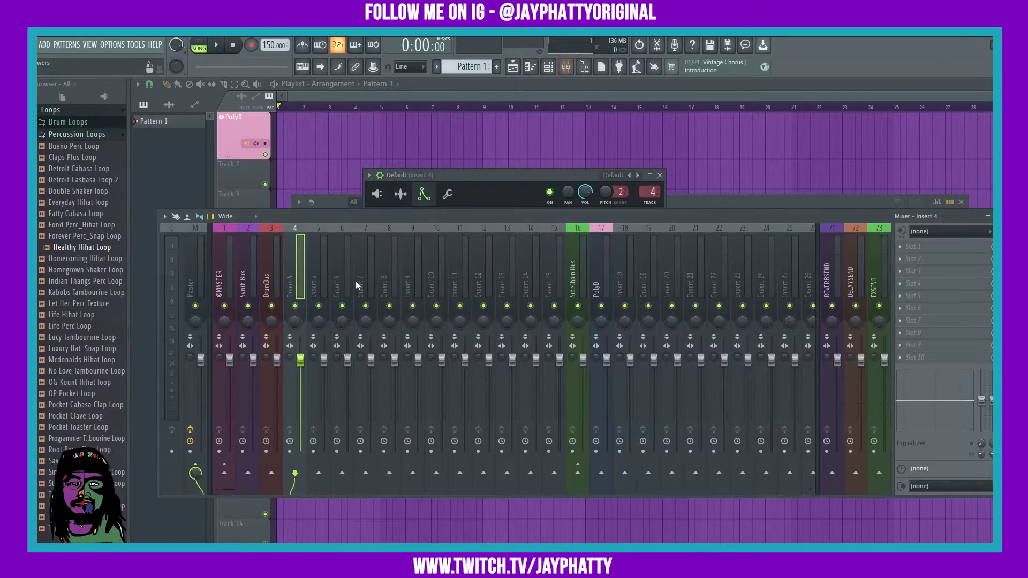
click(566, 66)
click(915, 253)
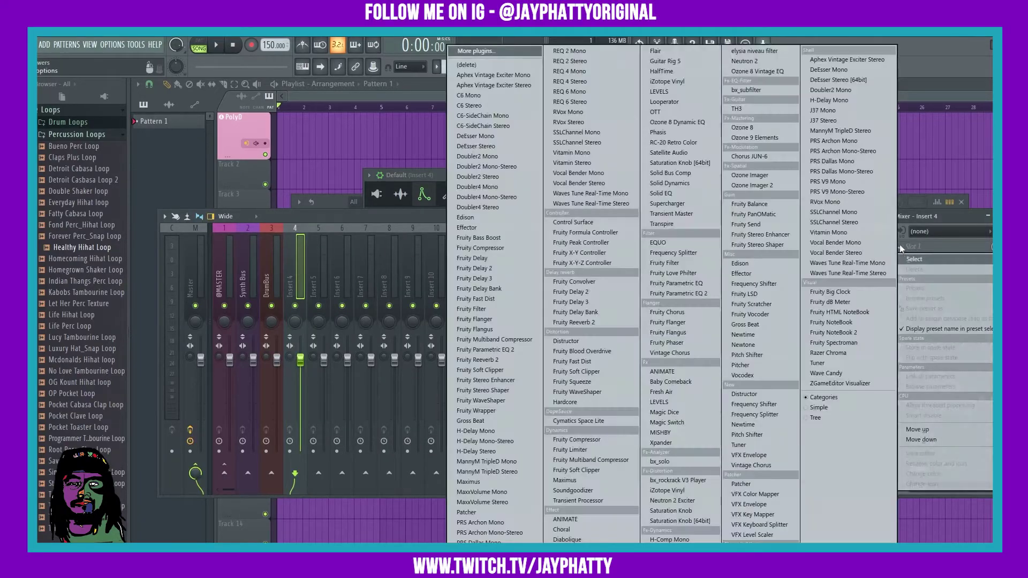
click(684, 295)
Shape the EQ with band 1 and band 7 pulled down at the extremes, a band 4 low-mid boost and a slight band 2 bass dip.
drag(347, 211, 367, 274)
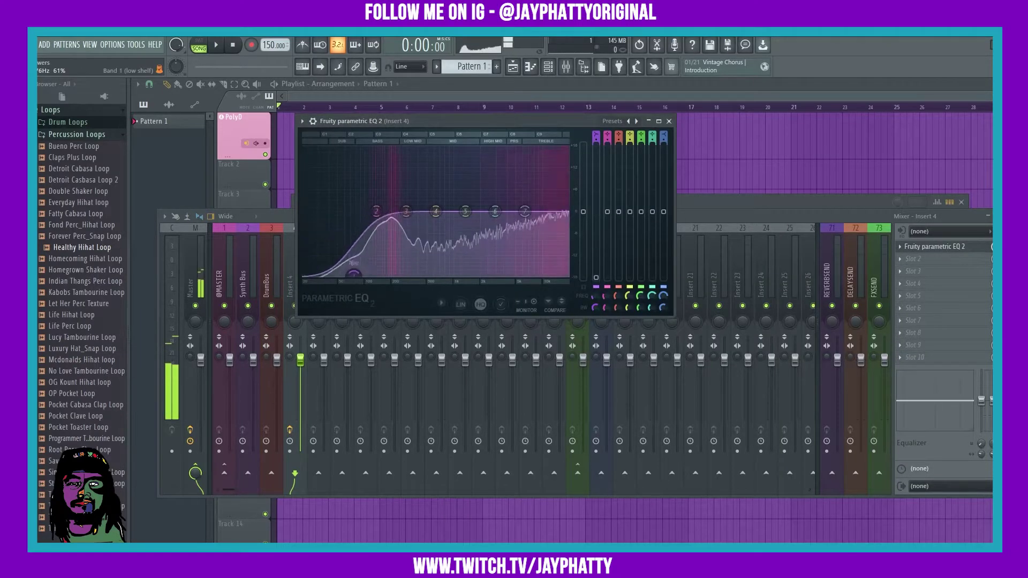
drag(524, 211, 506, 274)
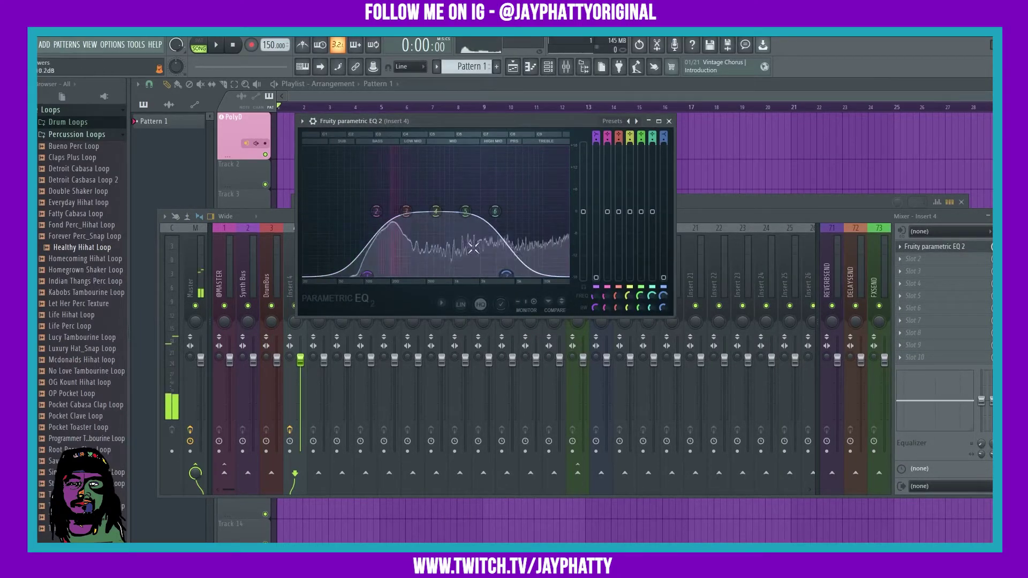
drag(436, 211, 502, 189)
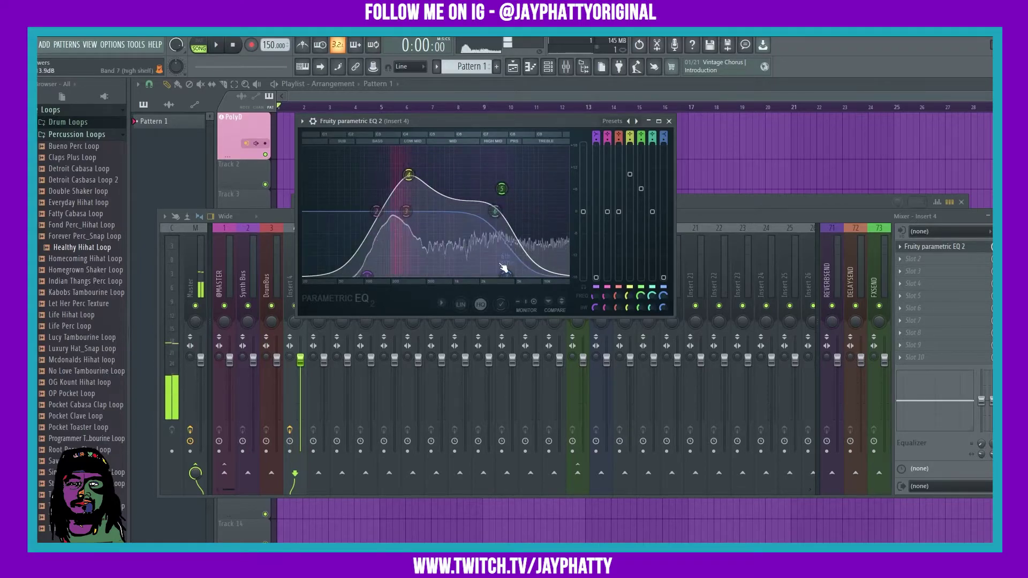
drag(505, 275, 548, 274)
drag(502, 189, 512, 211)
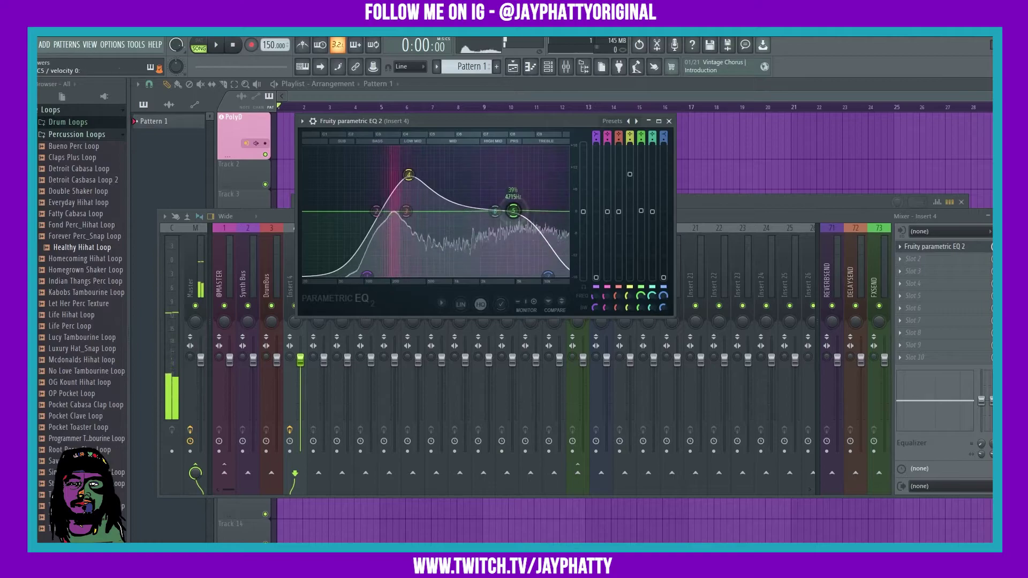
mouse_move(409, 175)
mouse_down()
mouse_move(455, 161)
mouse_move(417, 178)
mouse_up()
mouse_move(377, 211)
mouse_down()
mouse_move(381, 236)
mouse_move(384, 222)
mouse_up()
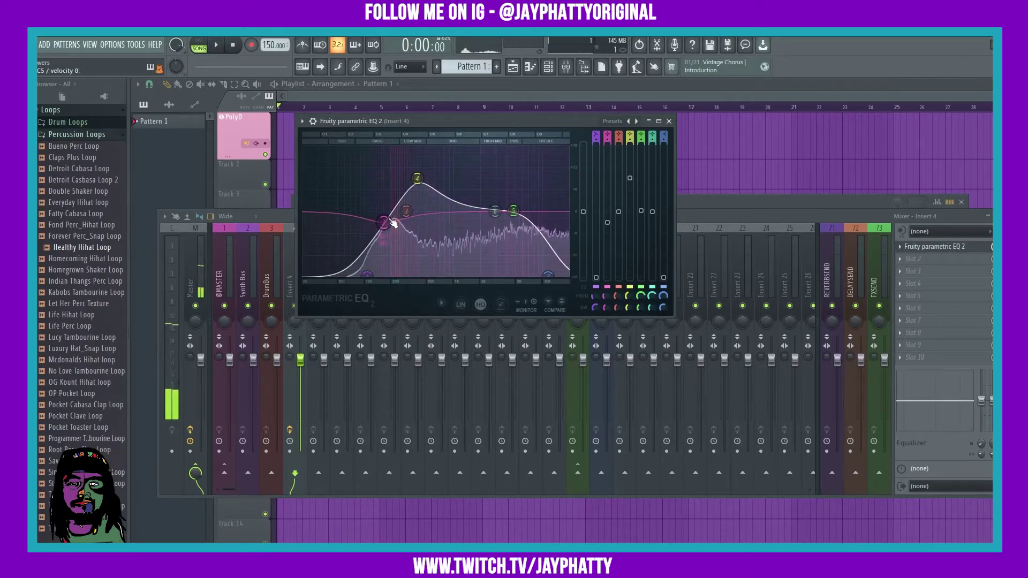
Add Fruity Reeverb 2 to slot 2 and Distructor to slot 3 of insert 4.
click(915, 259)
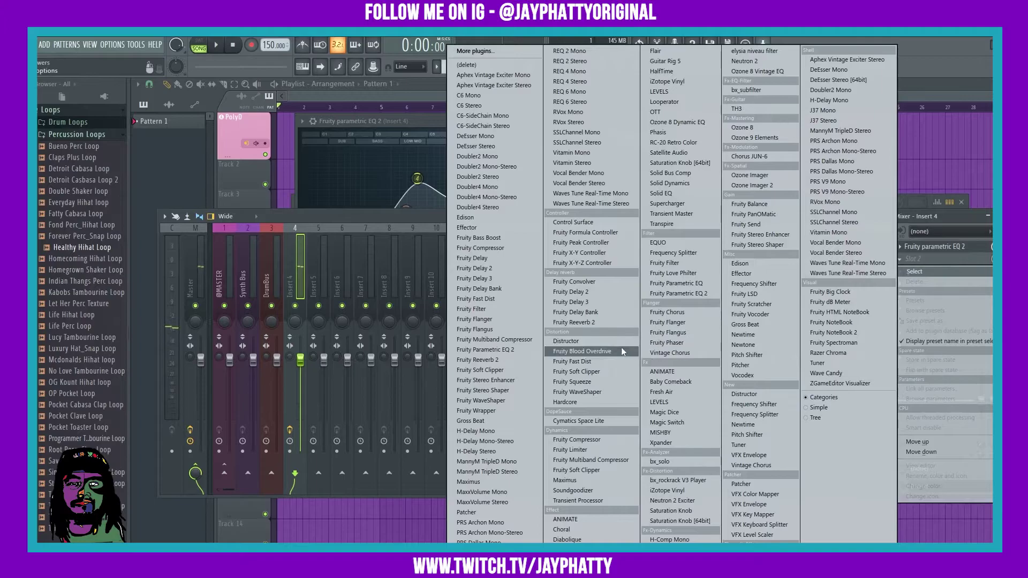
click(591, 322)
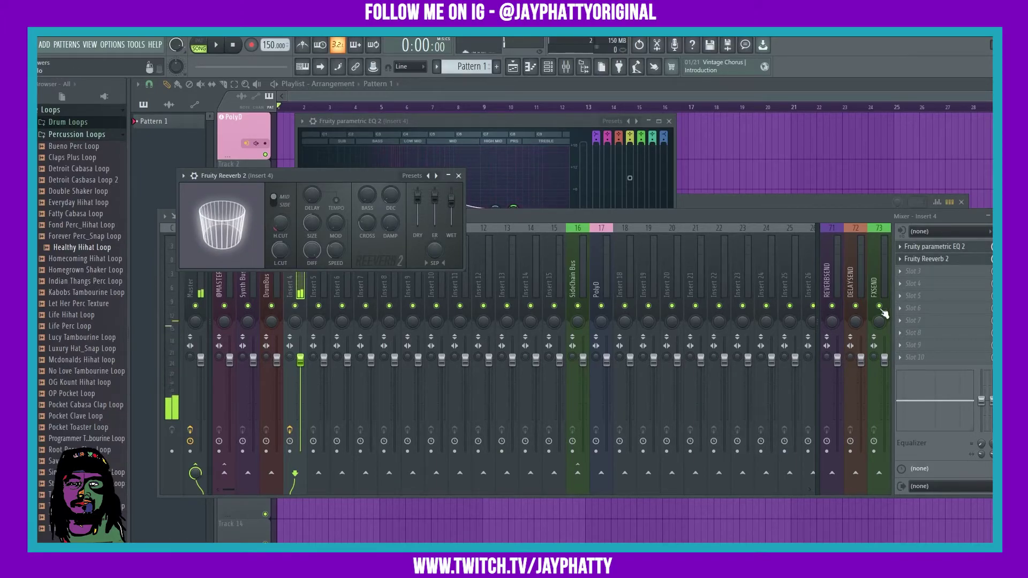
click(916, 282)
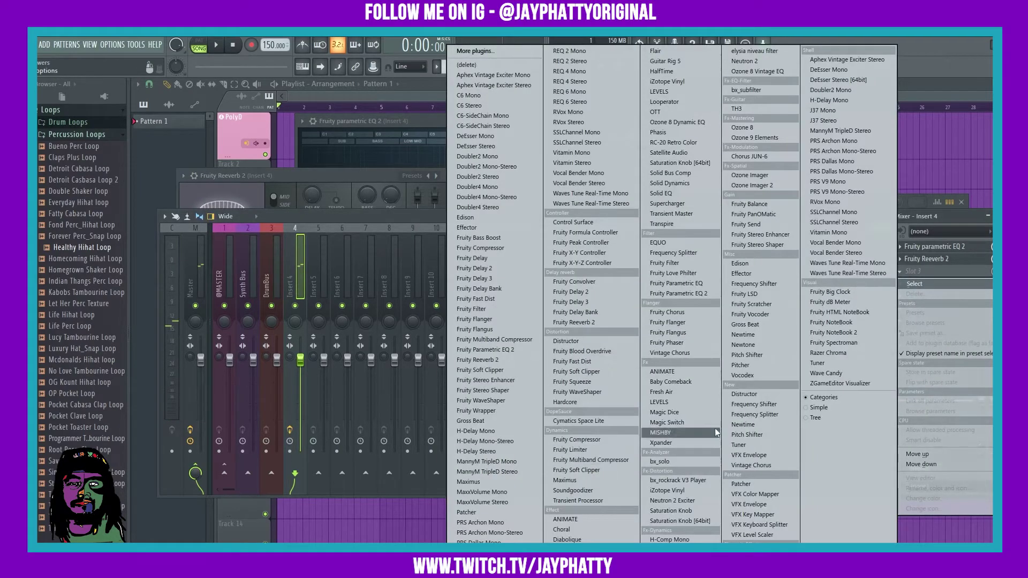
click(746, 393)
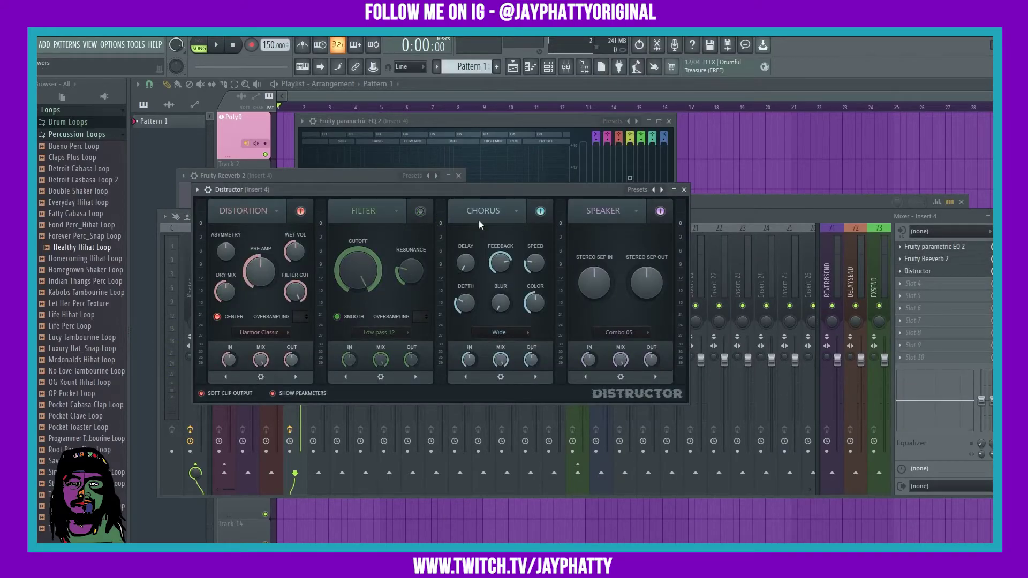
Switch off Distructor's Chorus and Speaker modules and set its distortion algorithm to Fast dist.
click(540, 210)
click(660, 211)
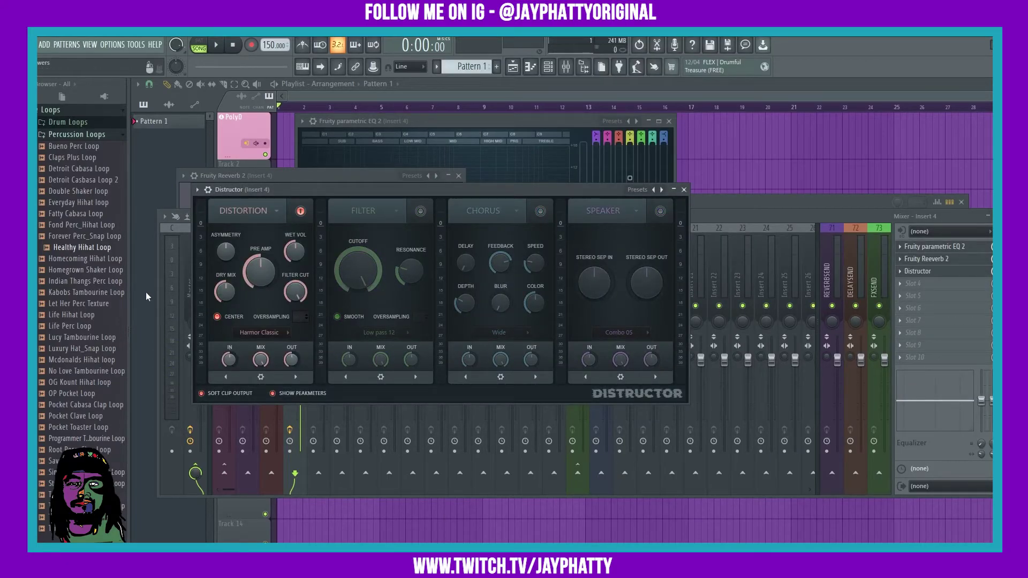
click(252, 331)
click(256, 356)
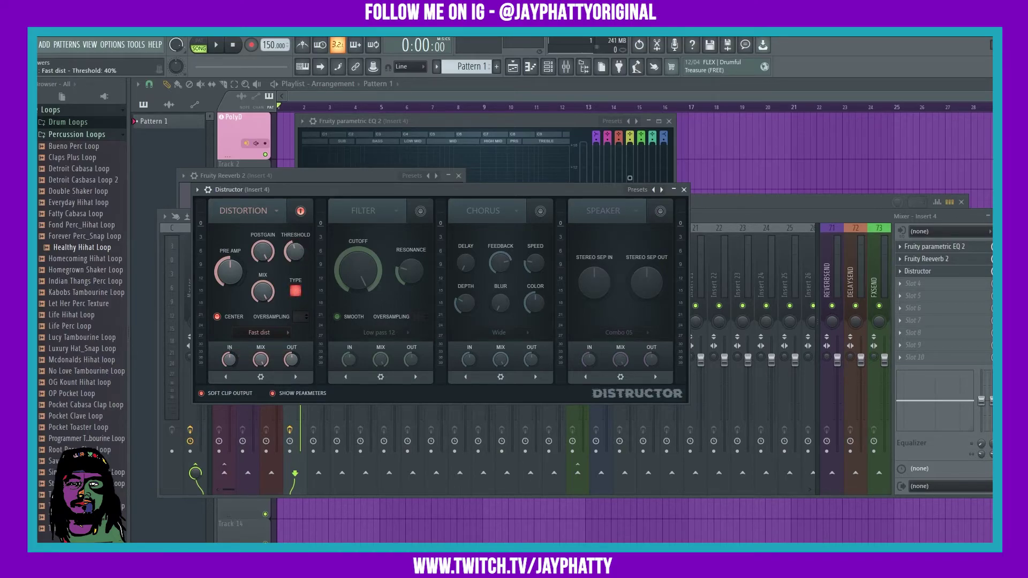
Lower the Fast dist mix and threshold, and reduce the Fruity Reeverb 2 slot's mix level to 53%.
drag(262, 290, 262, 320)
drag(295, 251, 295, 286)
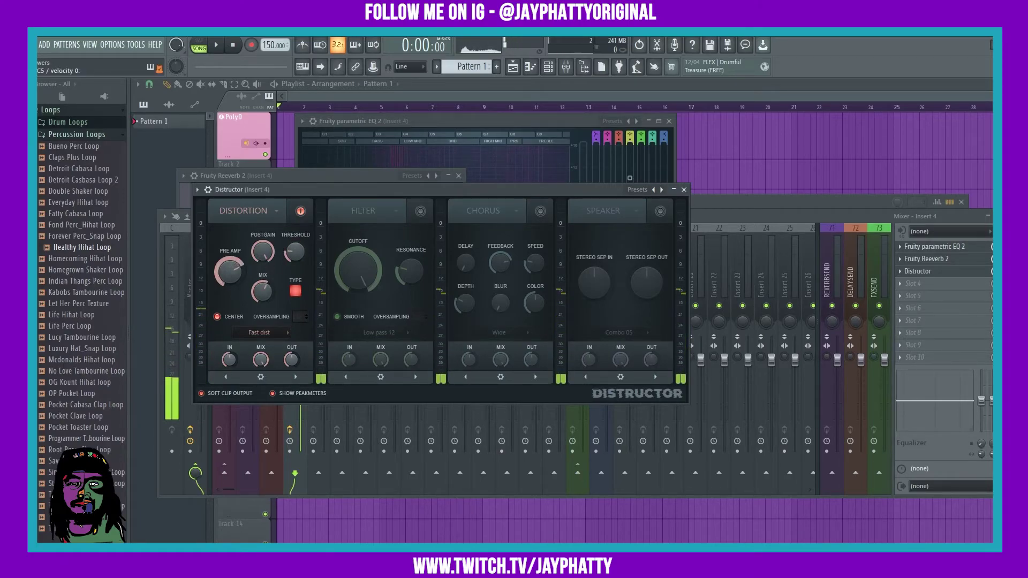
drag(991, 258, 991, 265)
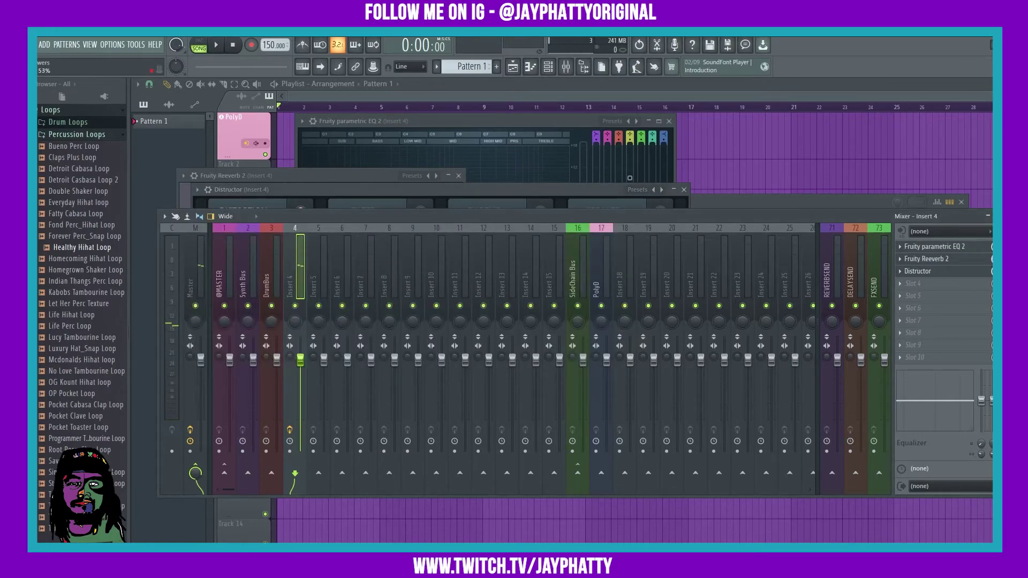